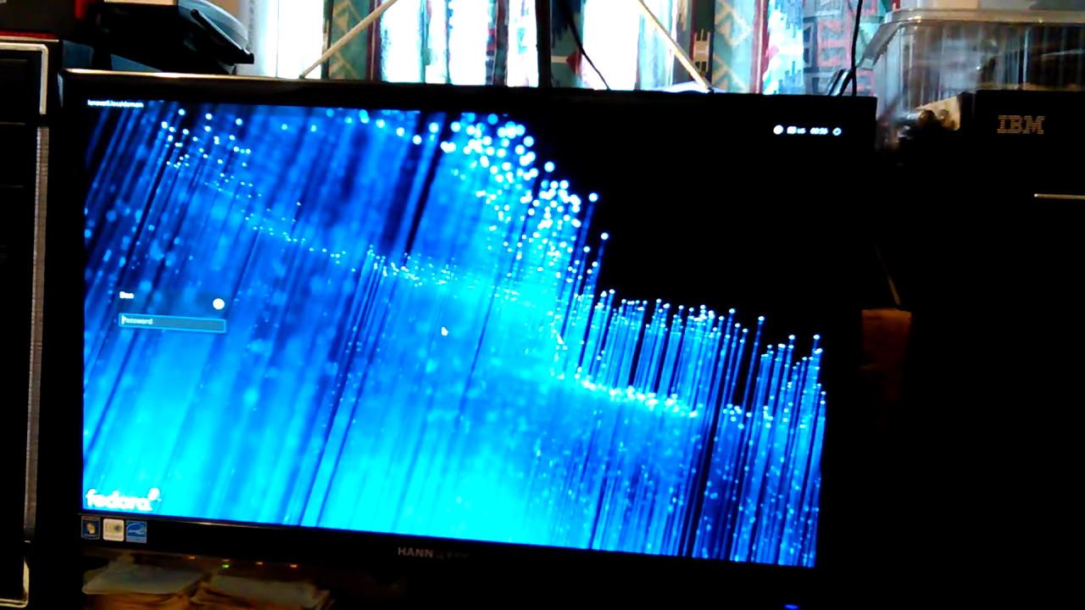
{"action": "type", "text": "*****"}
{"action": "type", "text": "********"}
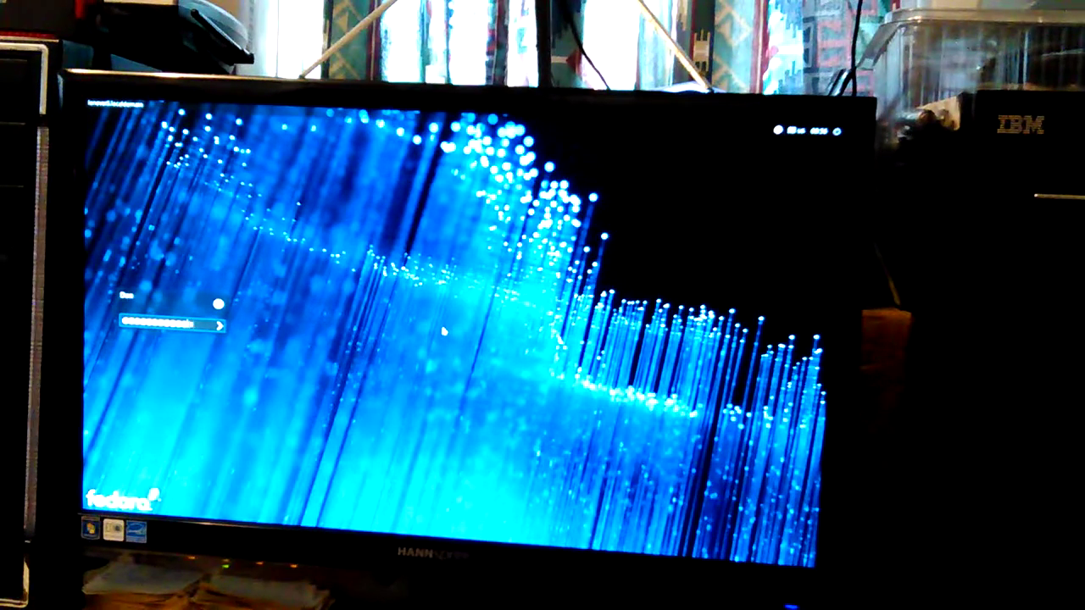
Submit the typed password at the Fedora login prompt to sign in
{"action": "key", "text": "Return"}
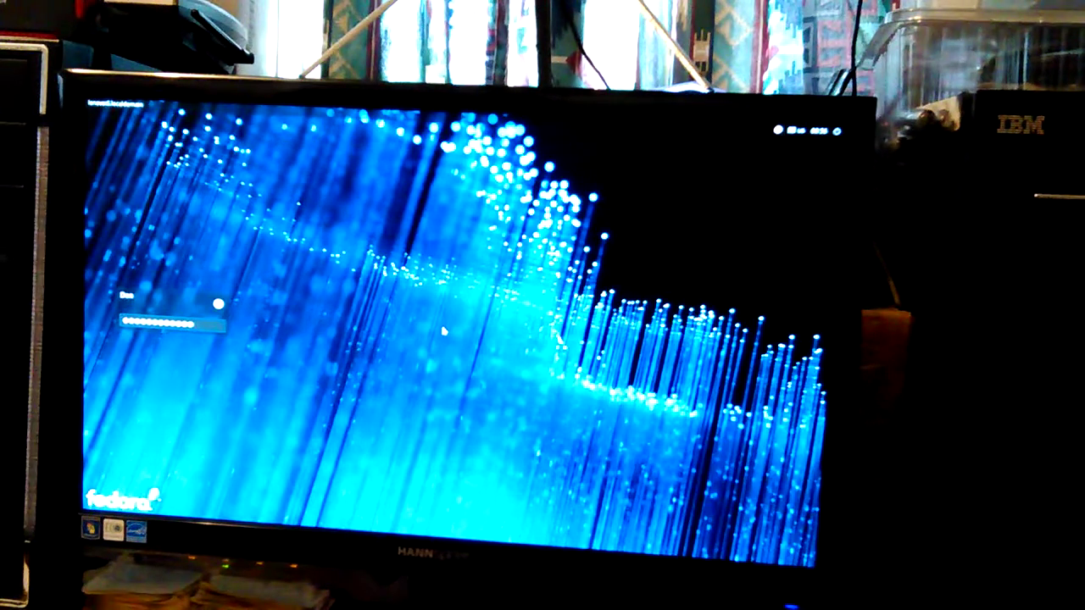